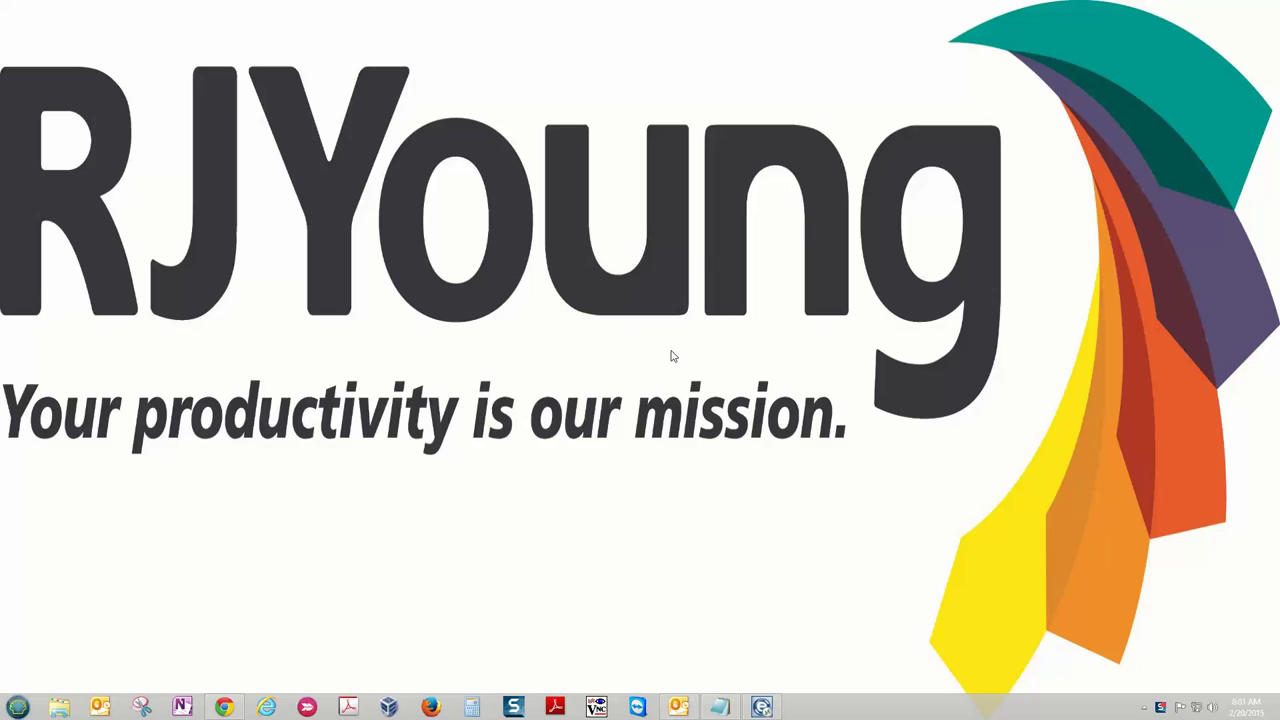
- Open the Notepad checklist and highlight the SMTP Server and SSL requirement items
{"action": "left_click", "coordinate": [719, 709]}
{"action": "left_click_drag", "start_coordinate": [163, 63], "coordinate": [50, 60]}
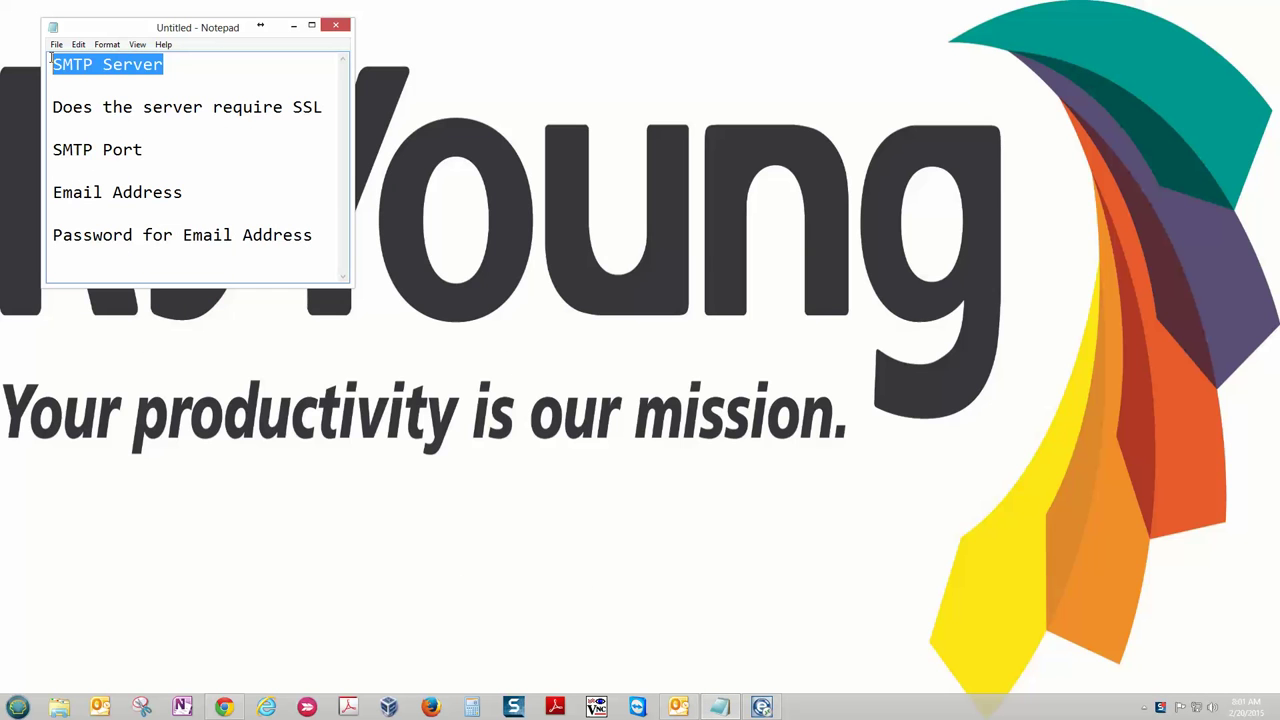
{"action": "left_click", "coordinate": [198, 65]}
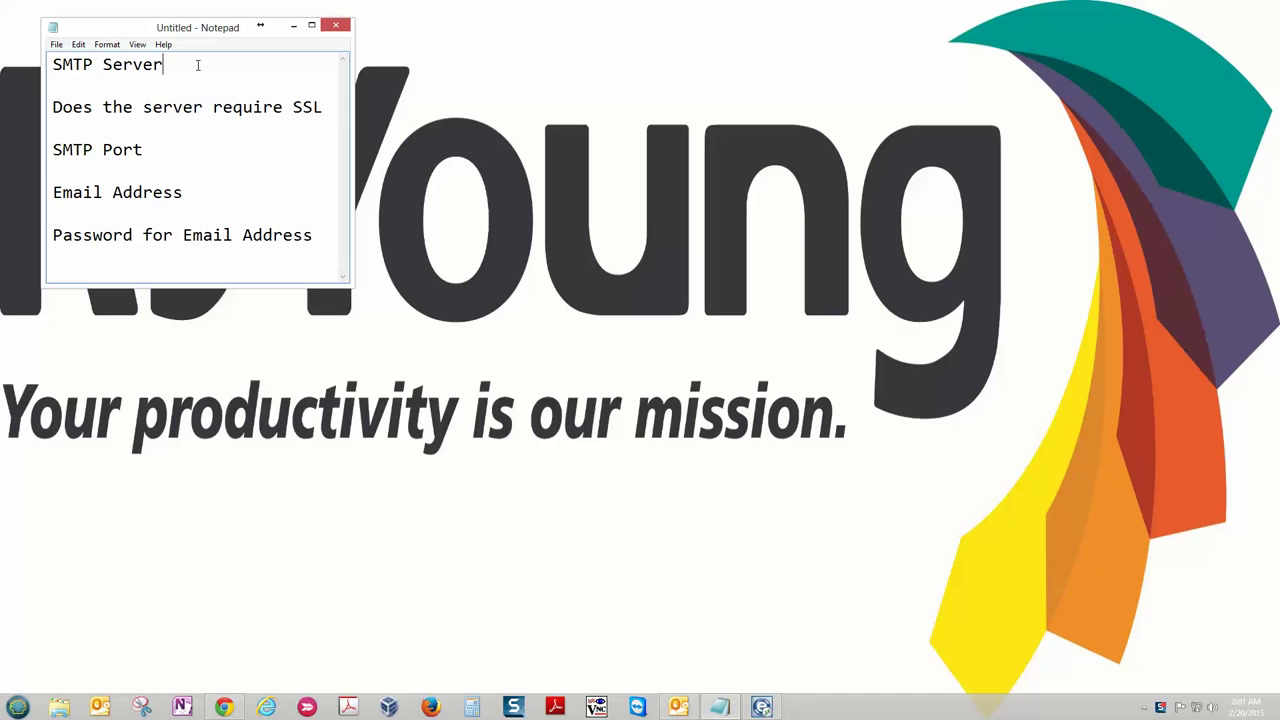
{"action": "left_click_drag", "start_coordinate": [326, 107], "coordinate": [52, 107]}
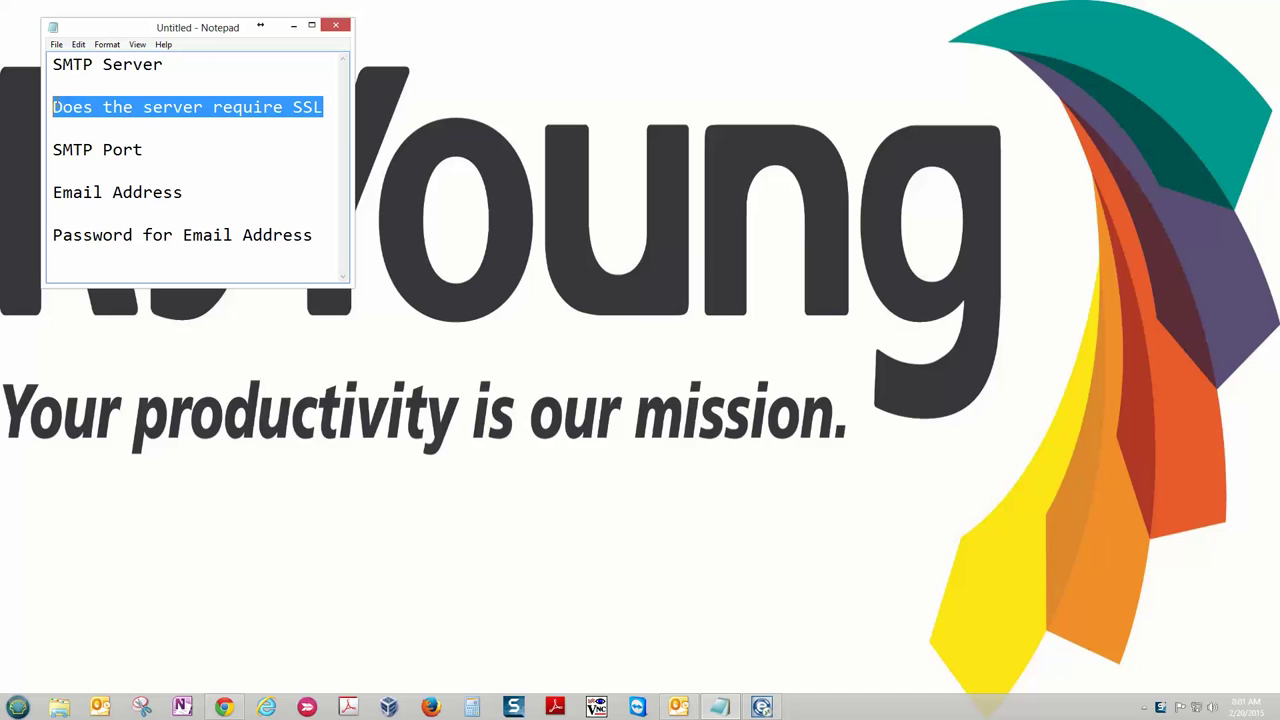
{"action": "left_click", "coordinate": [204, 165]}
- Highlight the SMTP Port, Email Address and password items, then dismiss the Apple Software Update popup
{"action": "left_click_drag", "start_coordinate": [128, 151], "coordinate": [56, 150]}
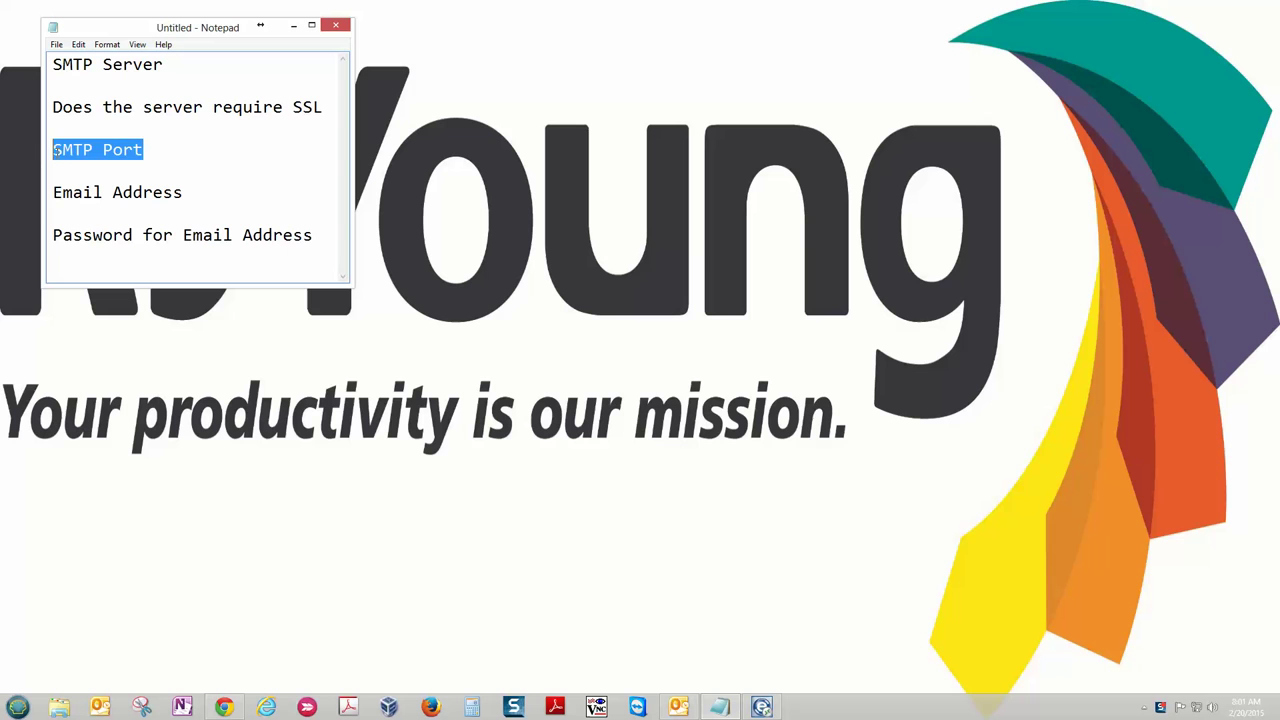
{"action": "left_click", "coordinate": [180, 150]}
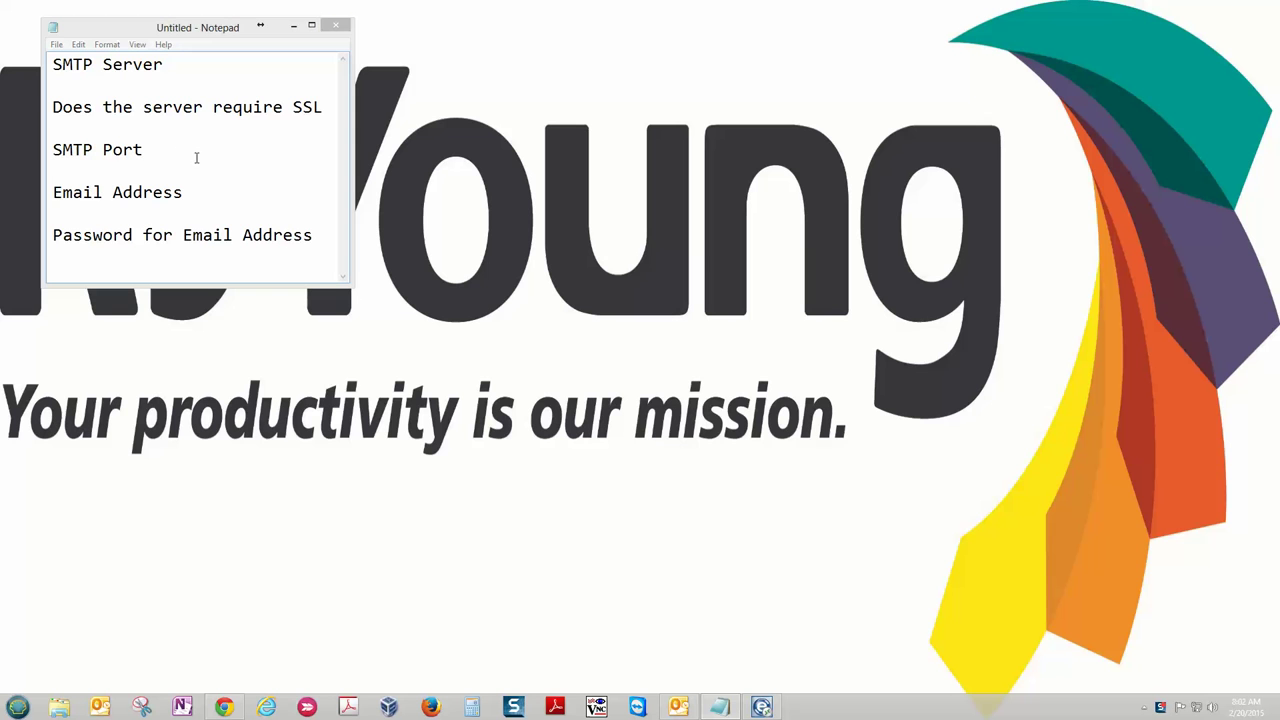
{"action": "left_click_drag", "start_coordinate": [204, 192], "coordinate": [54, 192]}
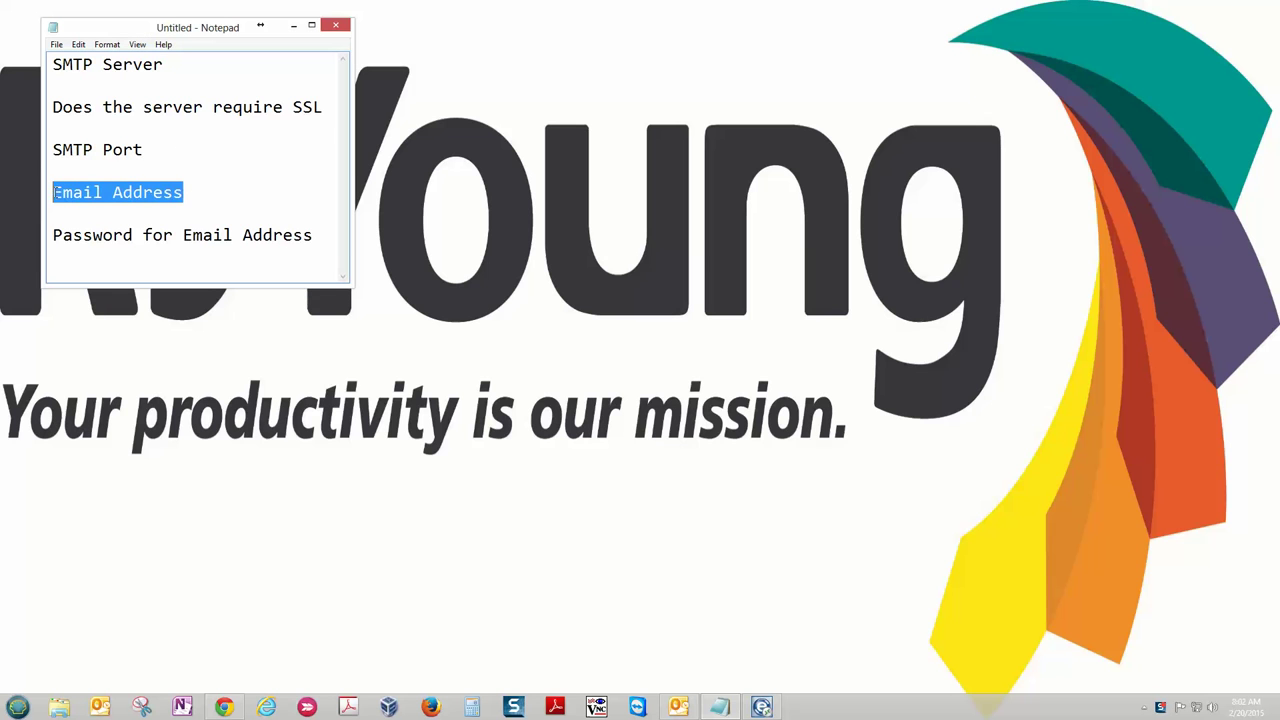
{"action": "left_click", "coordinate": [241, 192]}
{"action": "left_click_drag", "start_coordinate": [320, 234], "coordinate": [57, 208]}
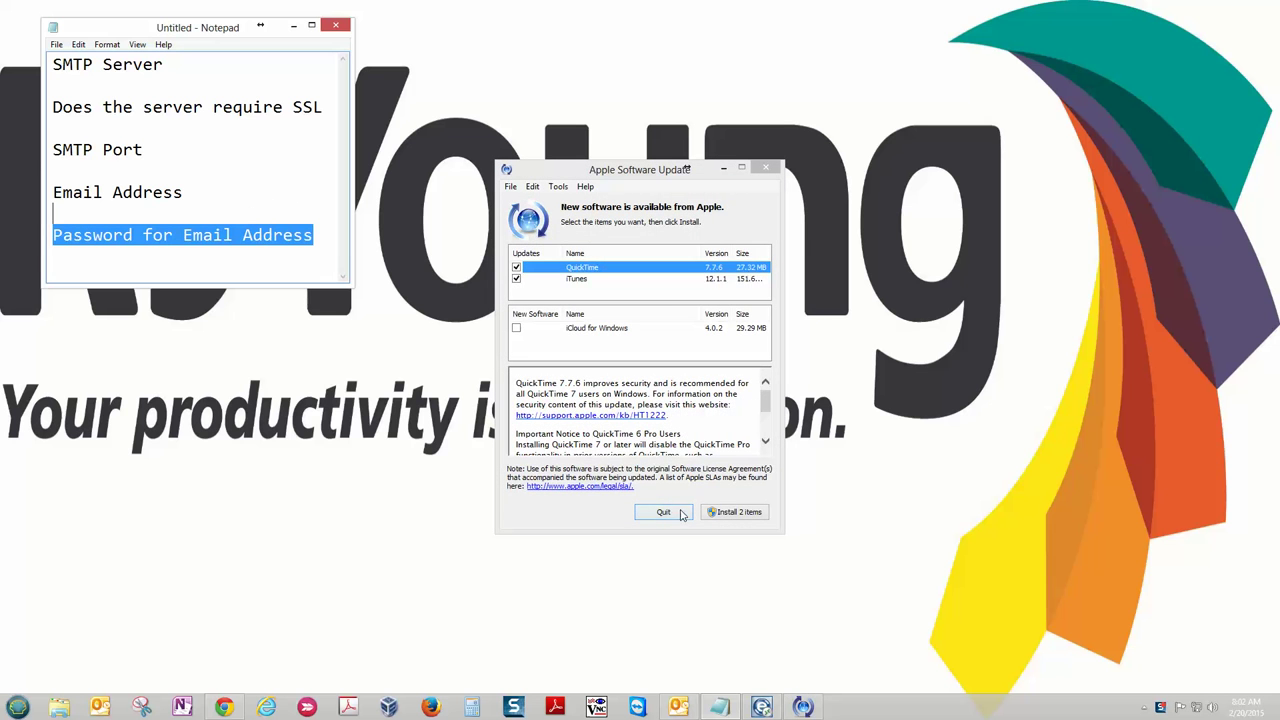
{"action": "left_click", "coordinate": [684, 514]}
- Log in to the copier's Remote UI at its IP address in System Manager Mode with the ID and PIN
{"action": "left_click", "coordinate": [252, 151]}
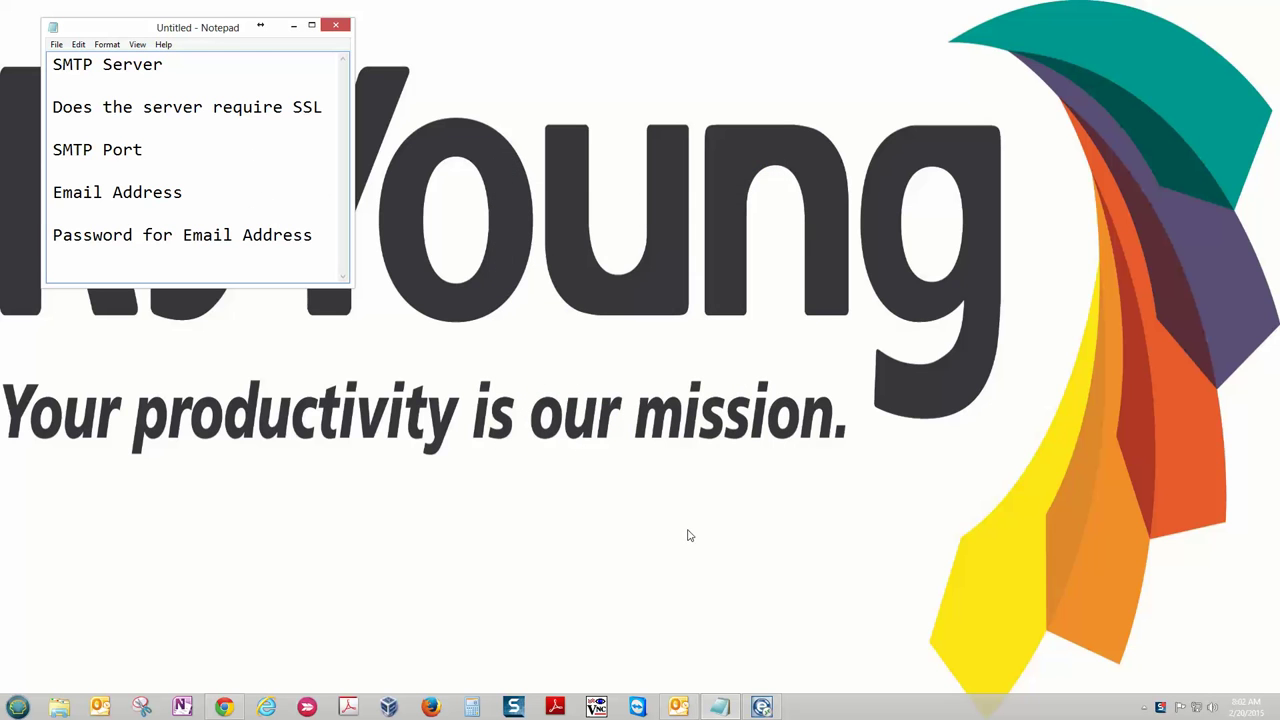
{"action": "left_click", "coordinate": [224, 707]}
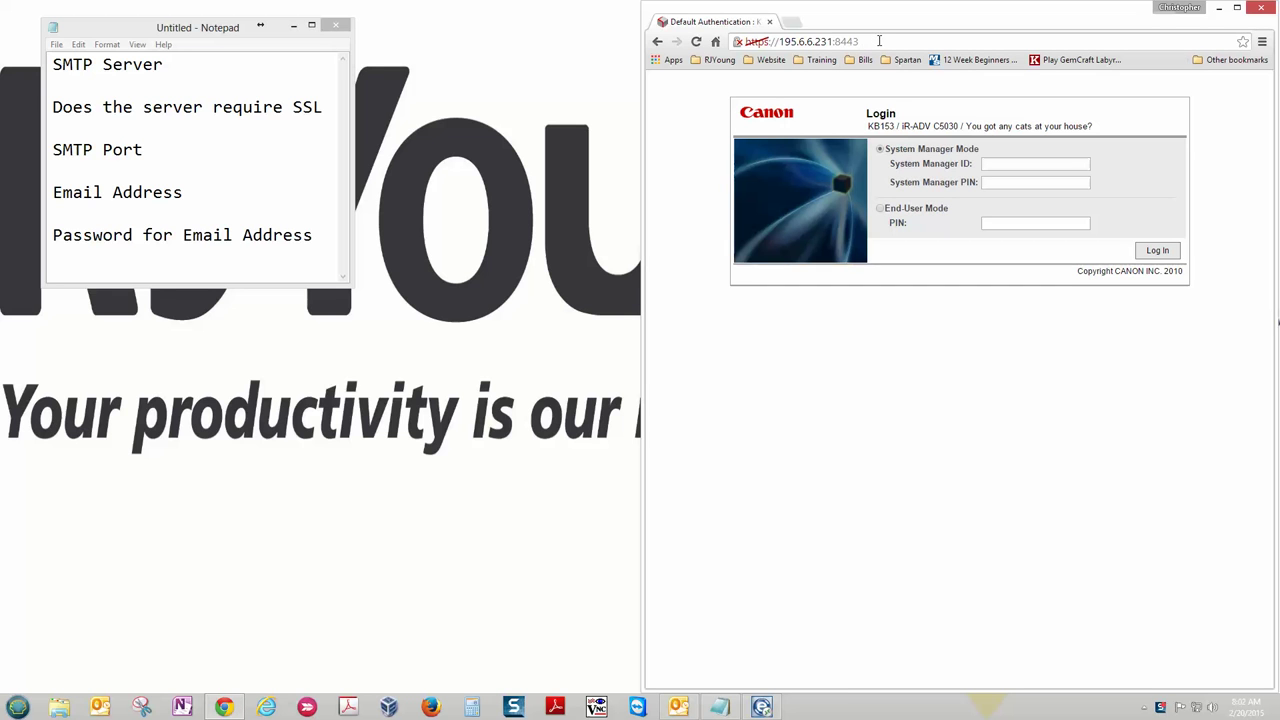
{"action": "left_click_drag", "start_coordinate": [879, 41], "coordinate": [834, 42]}
{"action": "left_click", "coordinate": [785, 42]}
{"action": "left_click", "coordinate": [1040, 164]}
{"action": "left_click", "coordinate": [1040, 181]}
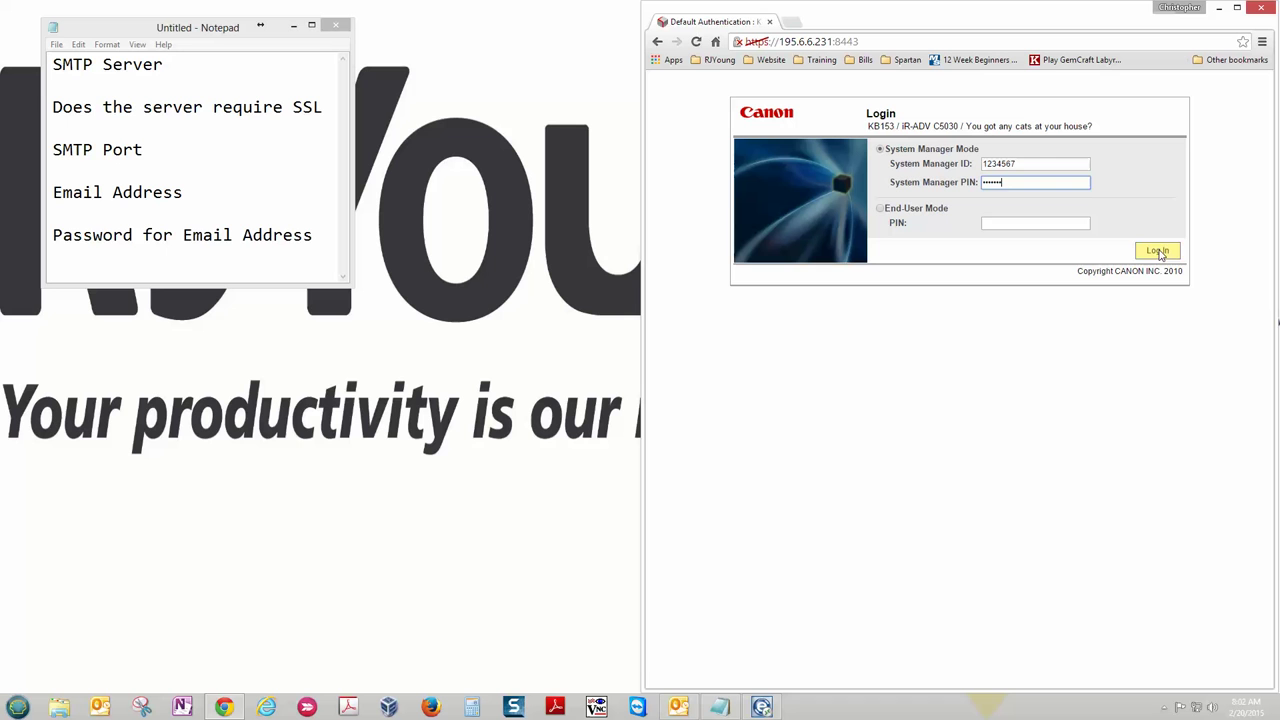
{"action": "left_click", "coordinate": [1162, 254]}
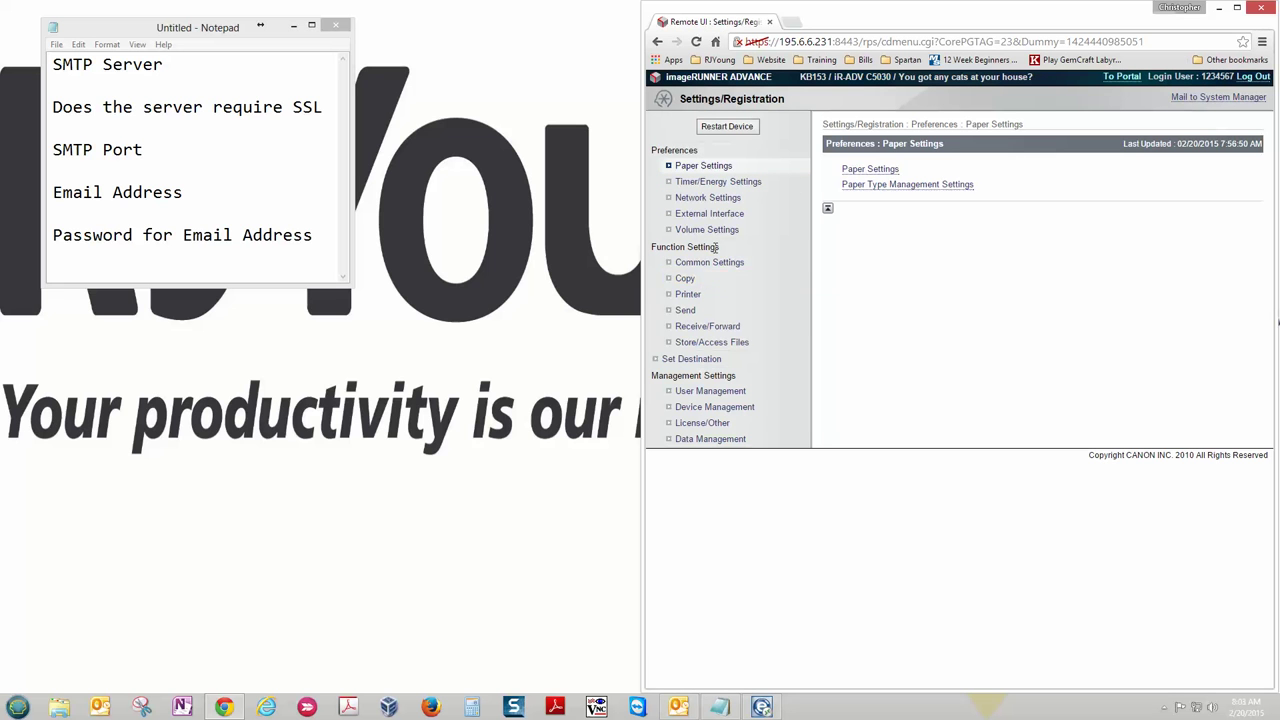
- Go to Function Settings > Send > Network Settings - E-Mail/I-Fax Settings
{"action": "left_click", "coordinate": [686, 311]}
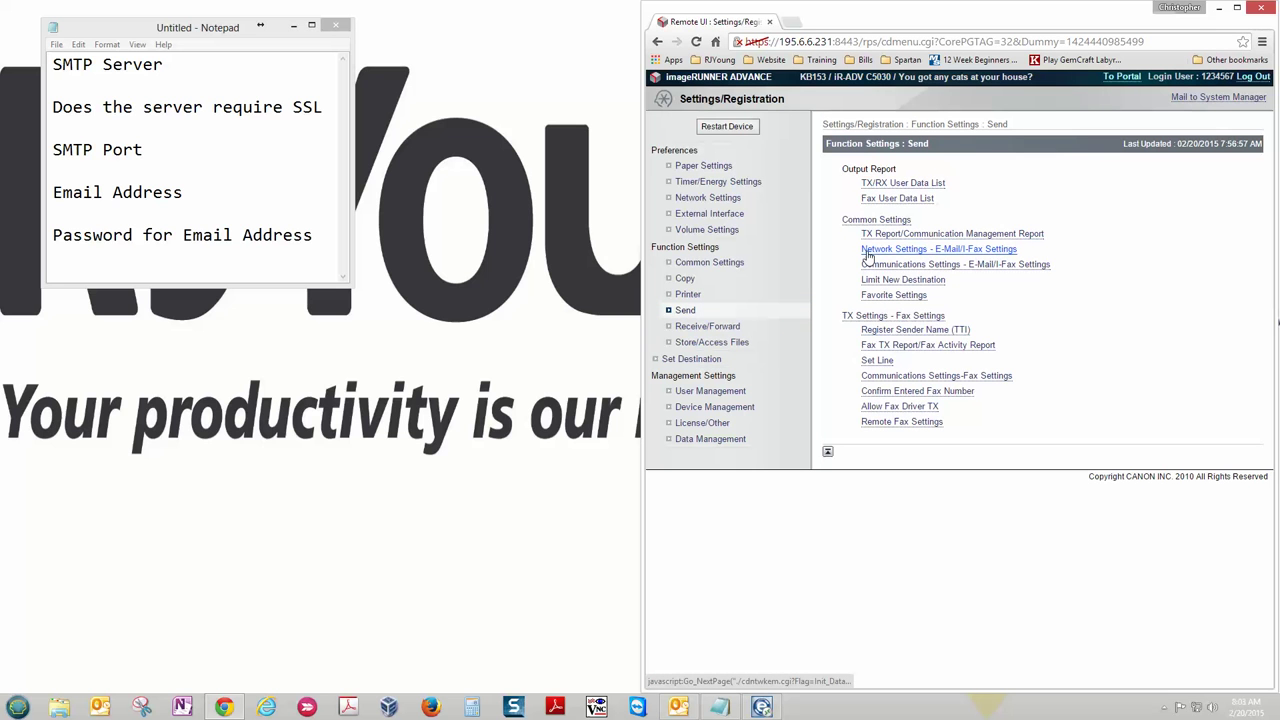
{"action": "left_click", "coordinate": [953, 250]}
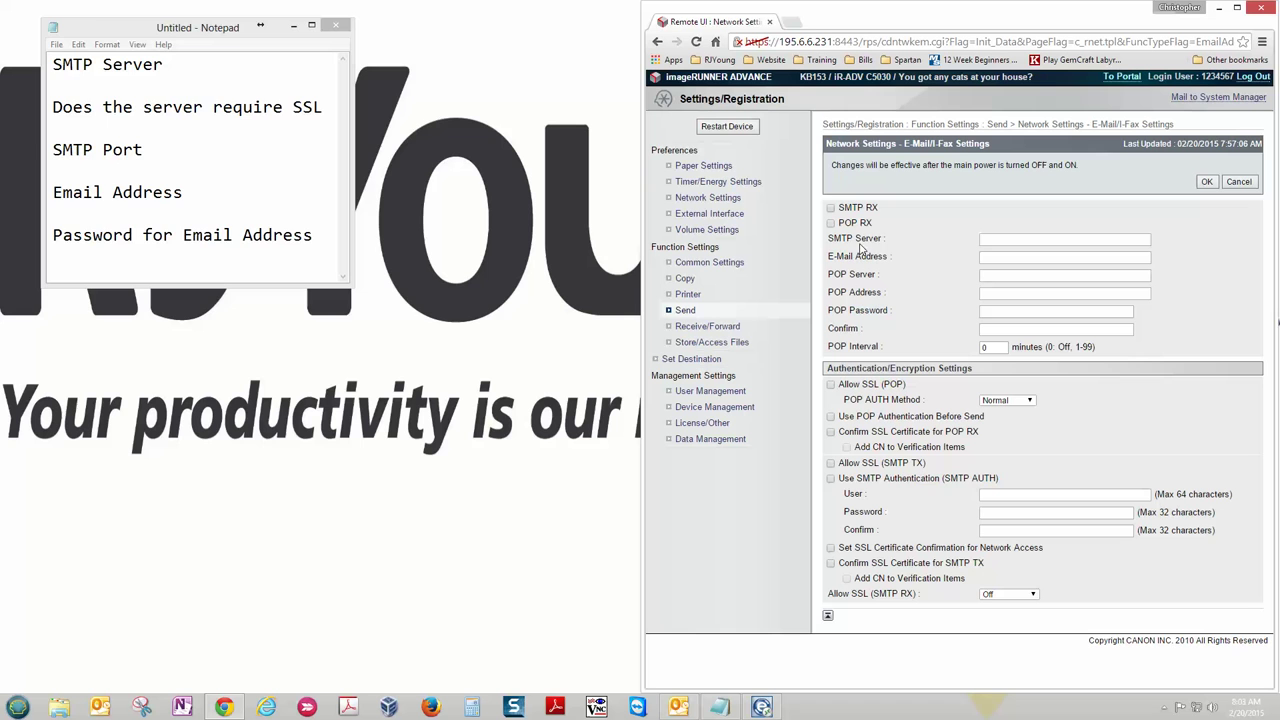
- Place the checklist beside the form and enter smtp.gmail.com as the SMTP Server
{"action": "left_click", "coordinate": [135, 33]}
{"action": "left_click_drag", "start_coordinate": [135, 33], "coordinate": [213, 65]}
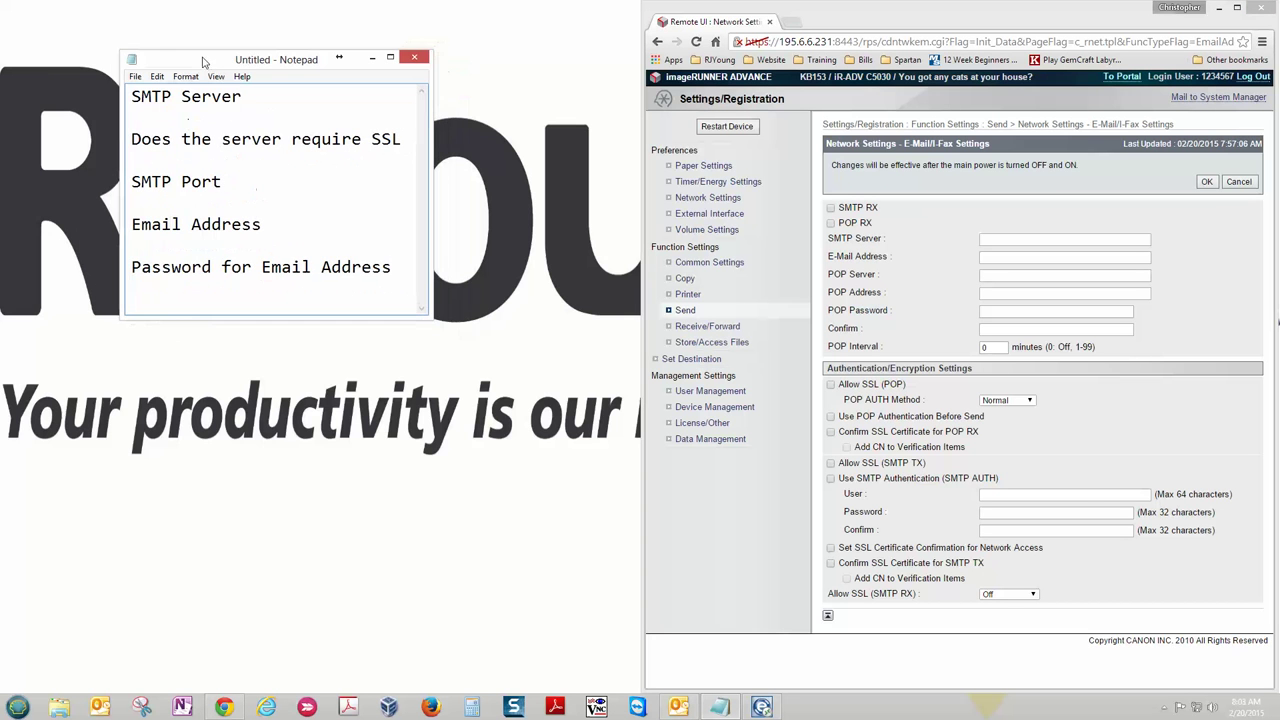
{"action": "left_click", "coordinate": [1010, 238]}
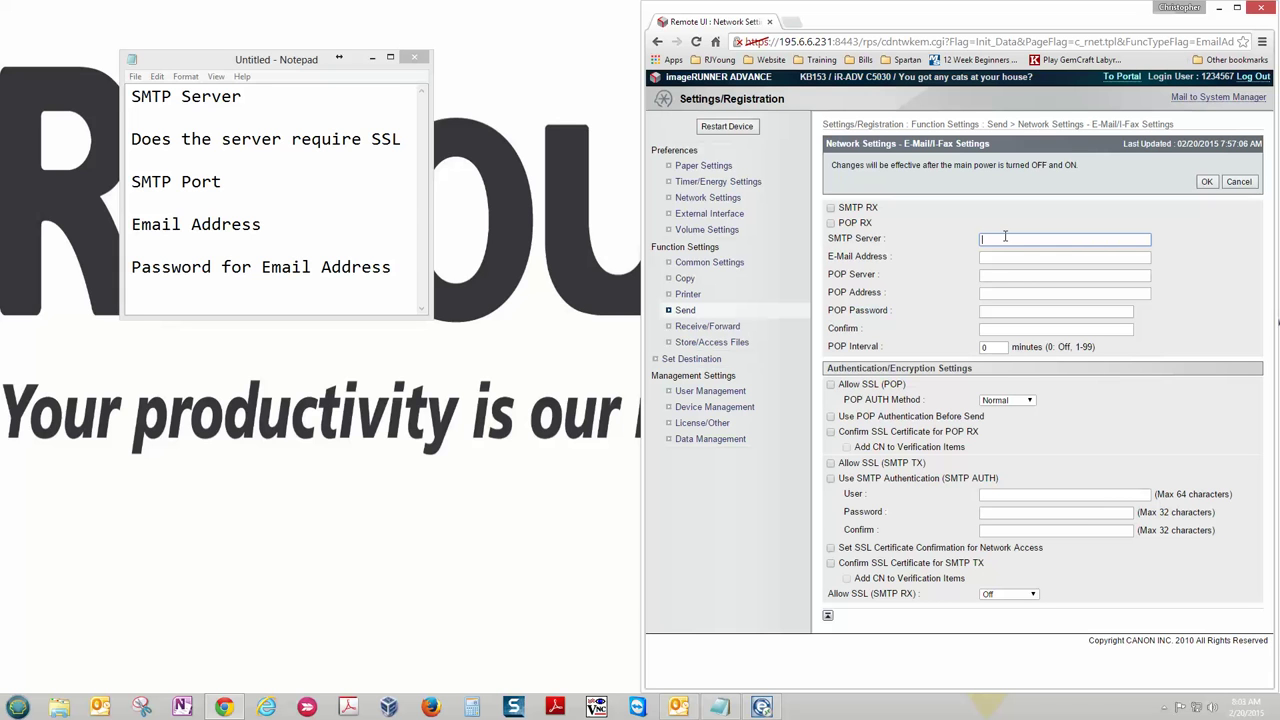
{"action": "type", "text": "smtp.gmail.com"}
- Enter the Gmail account address as the device's E-Mail Address, correcting a typo
{"action": "left_click", "coordinate": [996, 258]}
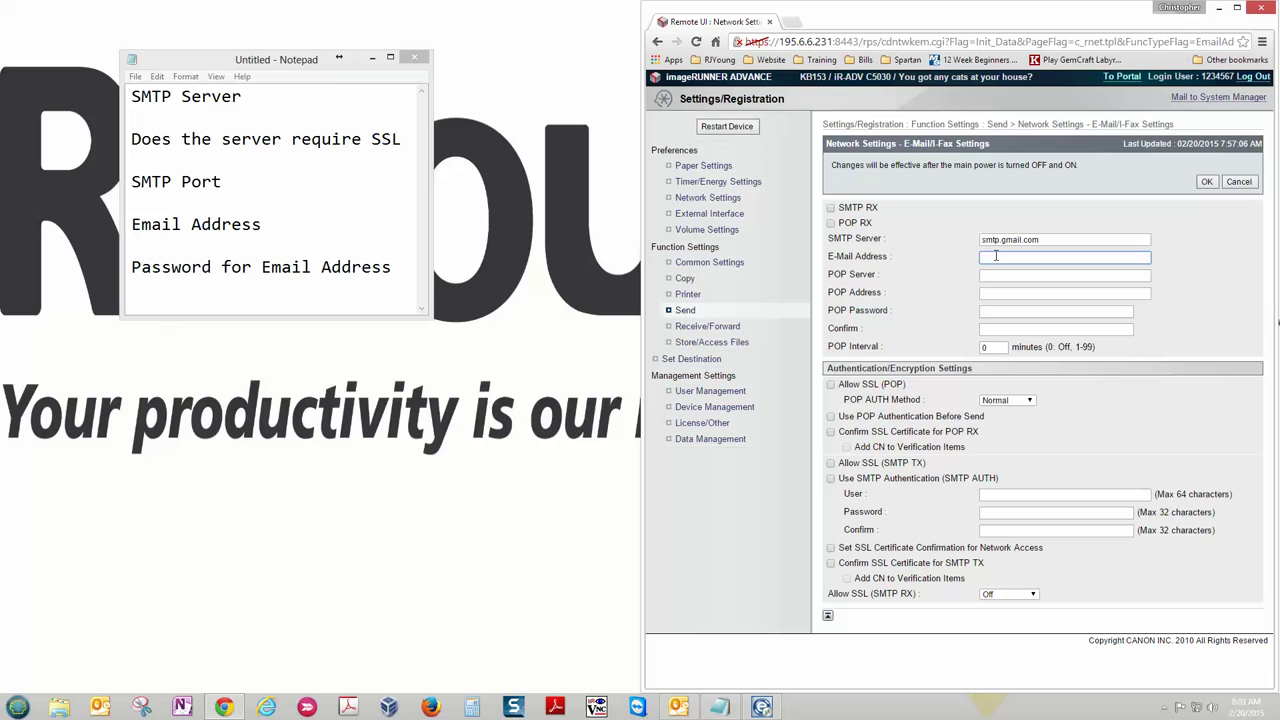
{"action": "triple_click", "coordinate": [1033, 239]}
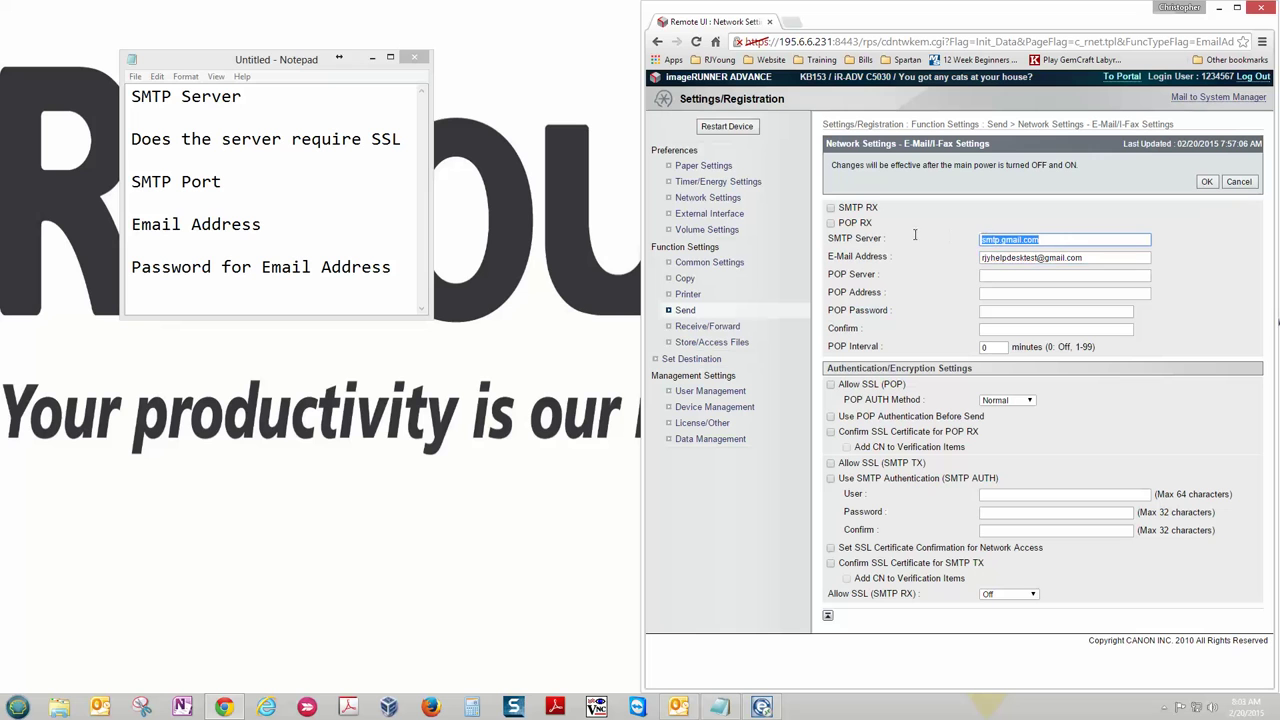
{"action": "triple_click", "coordinate": [1112, 258]}
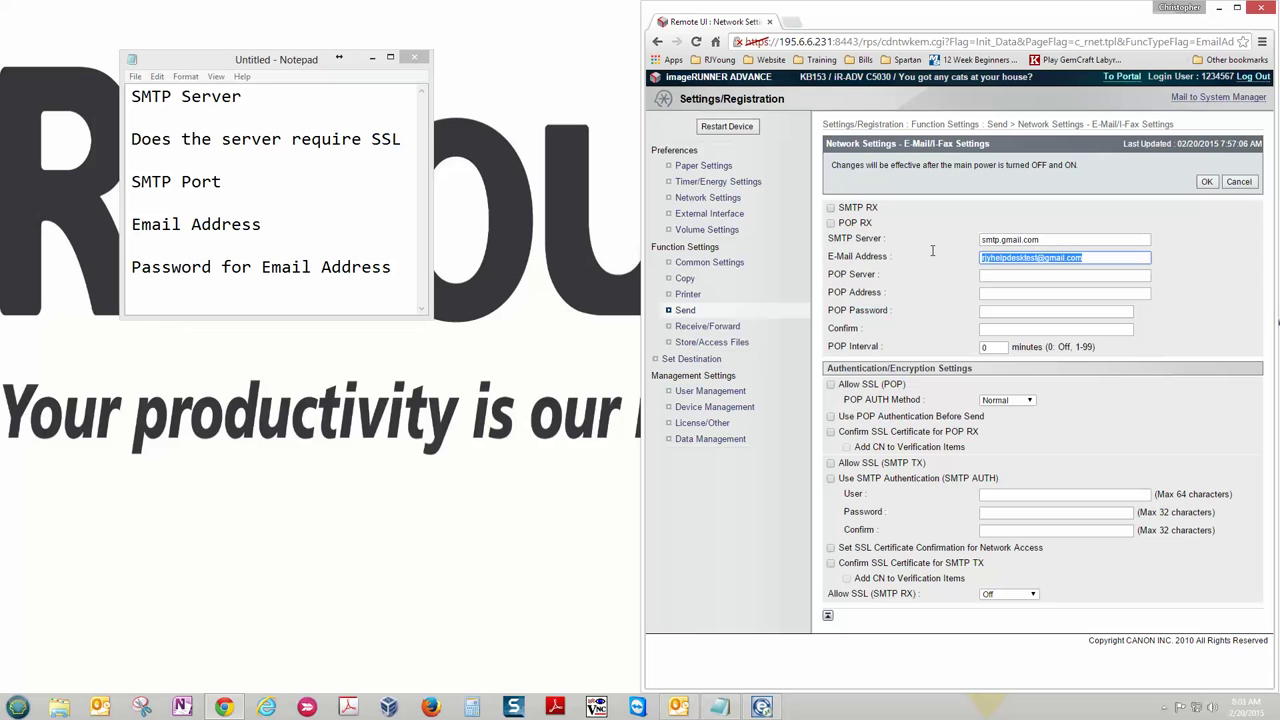
{"action": "left_click", "coordinate": [1107, 258]}
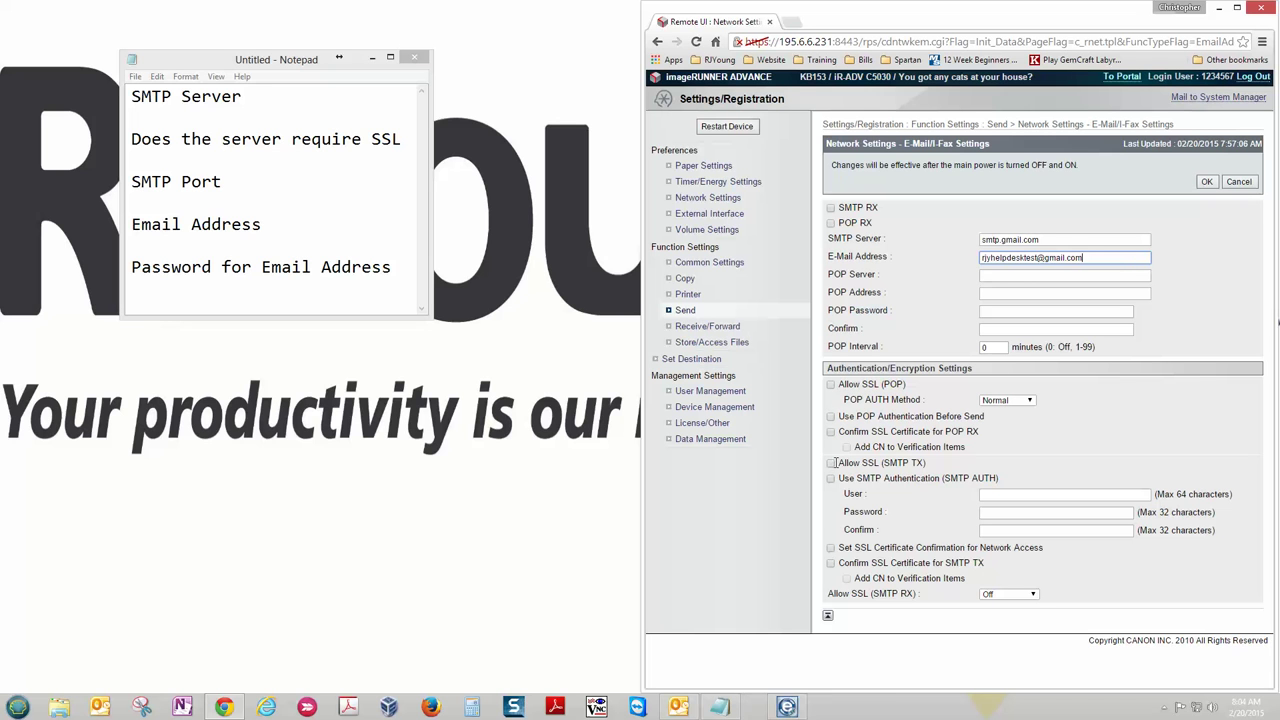
- Enable Allow SSL (SMTP TX) and SMTP Authentication, pasting the Gmail address as the User
{"action": "left_click", "coordinate": [830, 463]}
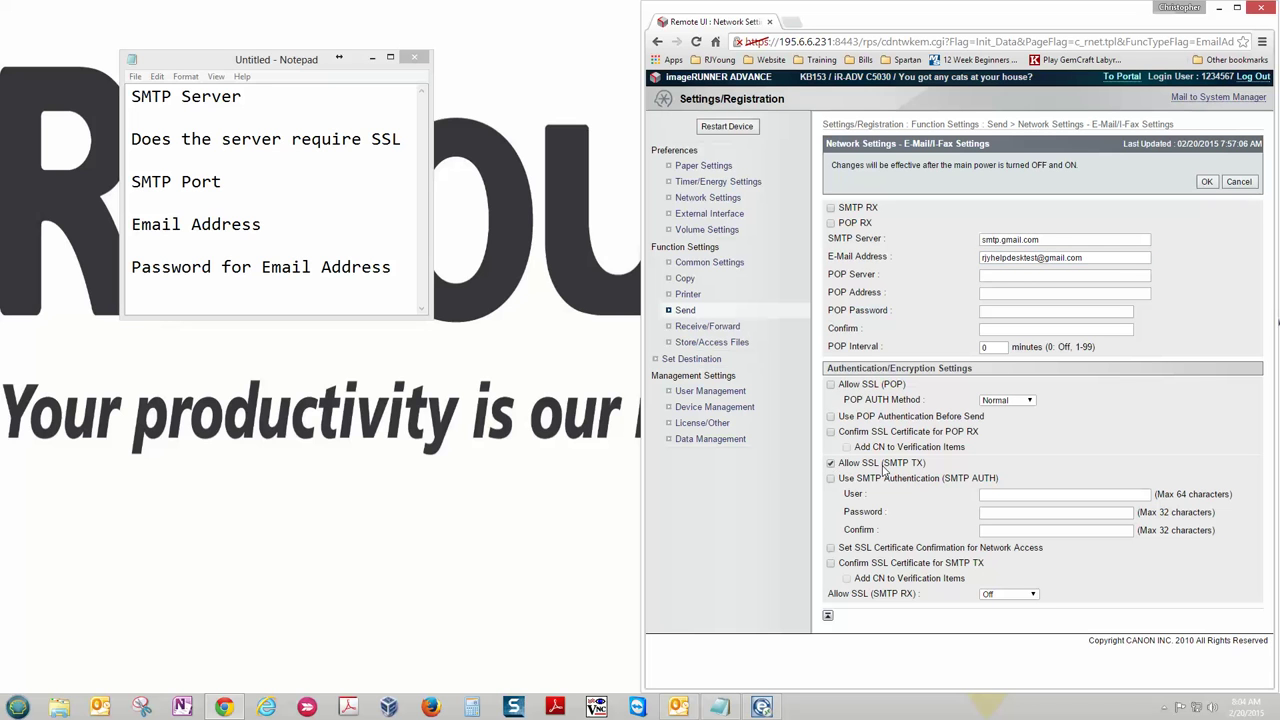
{"action": "left_click", "coordinate": [830, 479]}
{"action": "left_click", "coordinate": [997, 494]}
{"action": "left_click_drag", "start_coordinate": [1090, 258], "coordinate": [928, 262]}
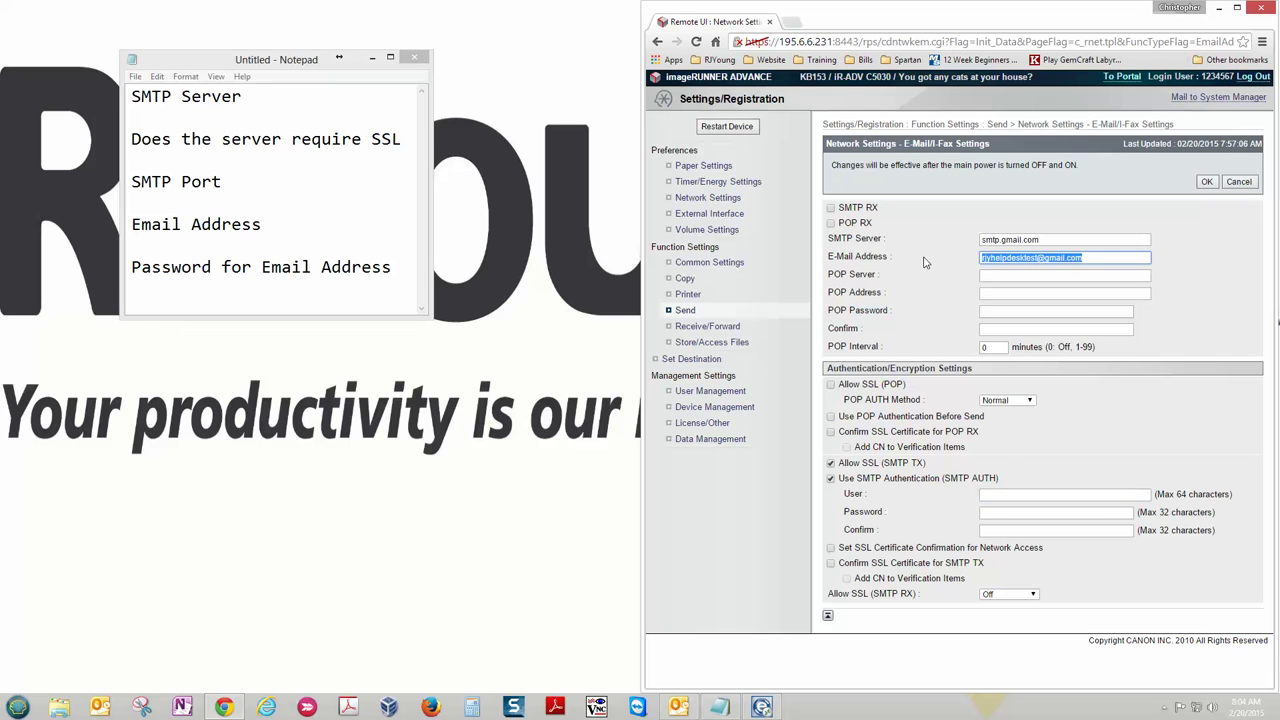
{"action": "key", "text": "ctrl+c"}
{"action": "left_click", "coordinate": [1010, 494]}
{"action": "key", "text": "ctrl+v"}
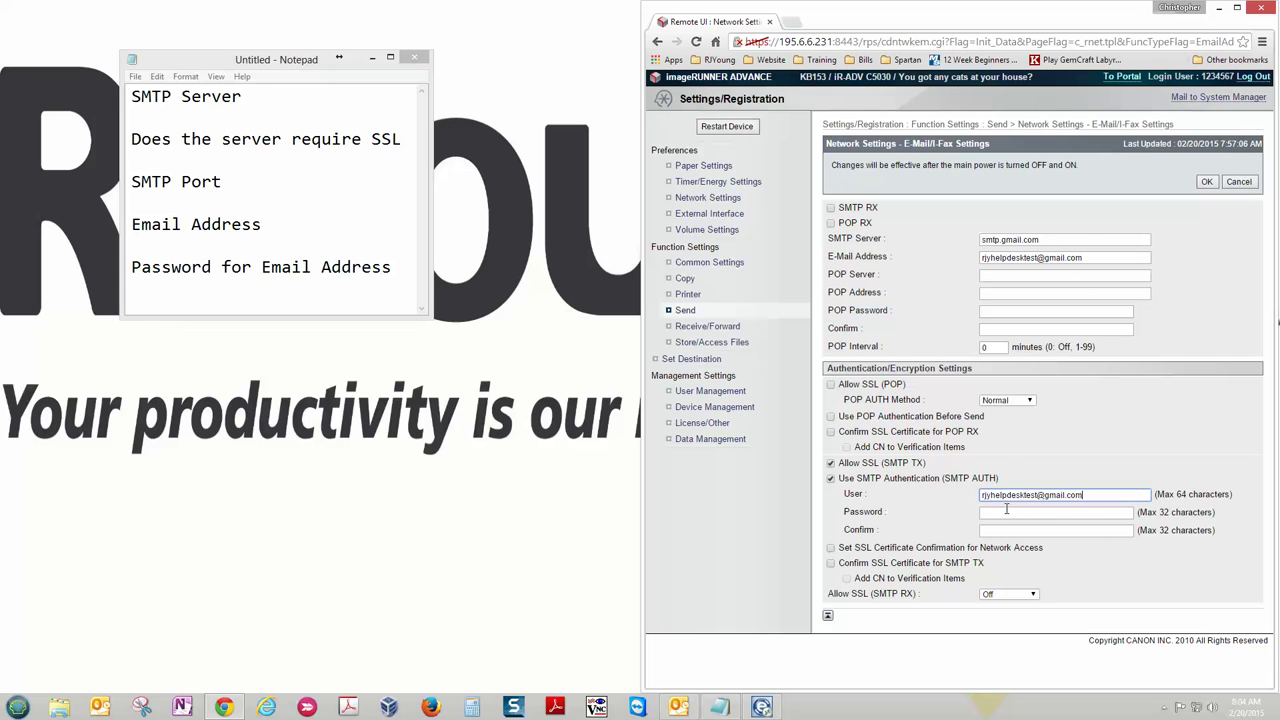
- Enter the account password in both the Password and Confirm fields
{"action": "left_click", "coordinate": [1006, 511]}
{"action": "type", "text": "••"}
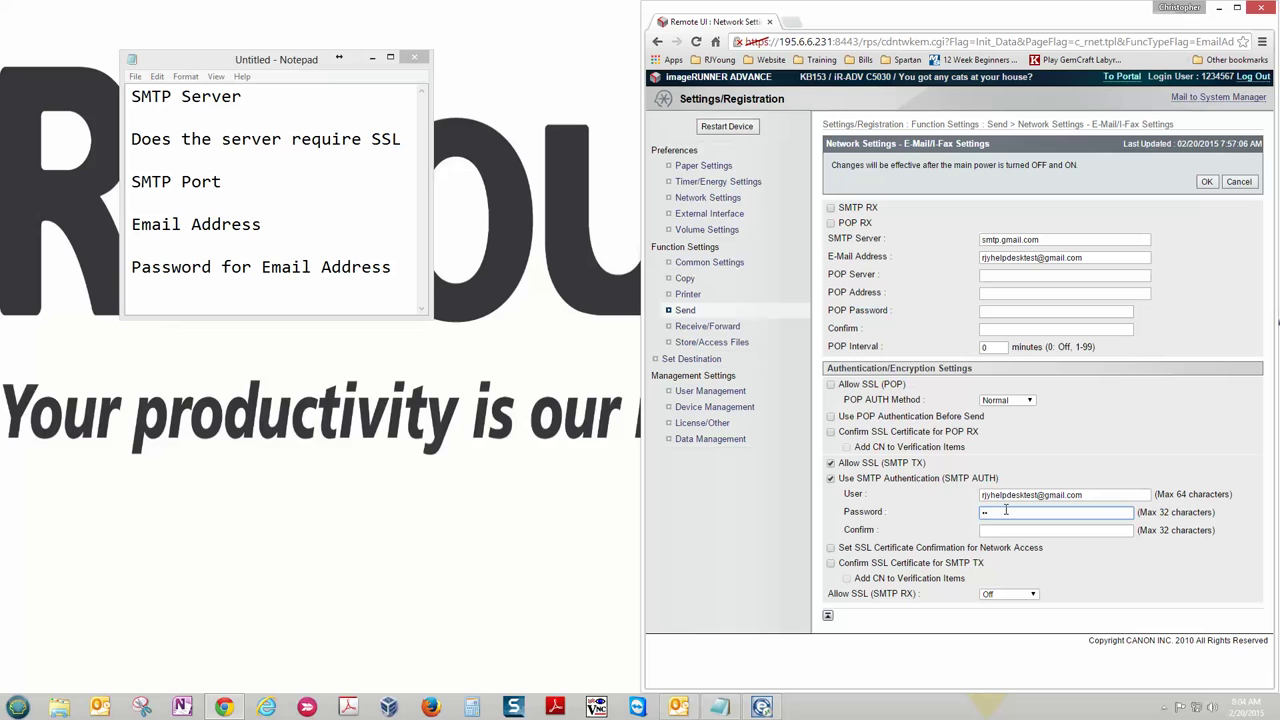
{"action": "type", "text": "•••••••"}
{"action": "left_click", "coordinate": [1004, 528]}
{"action": "type", "text": "•"}
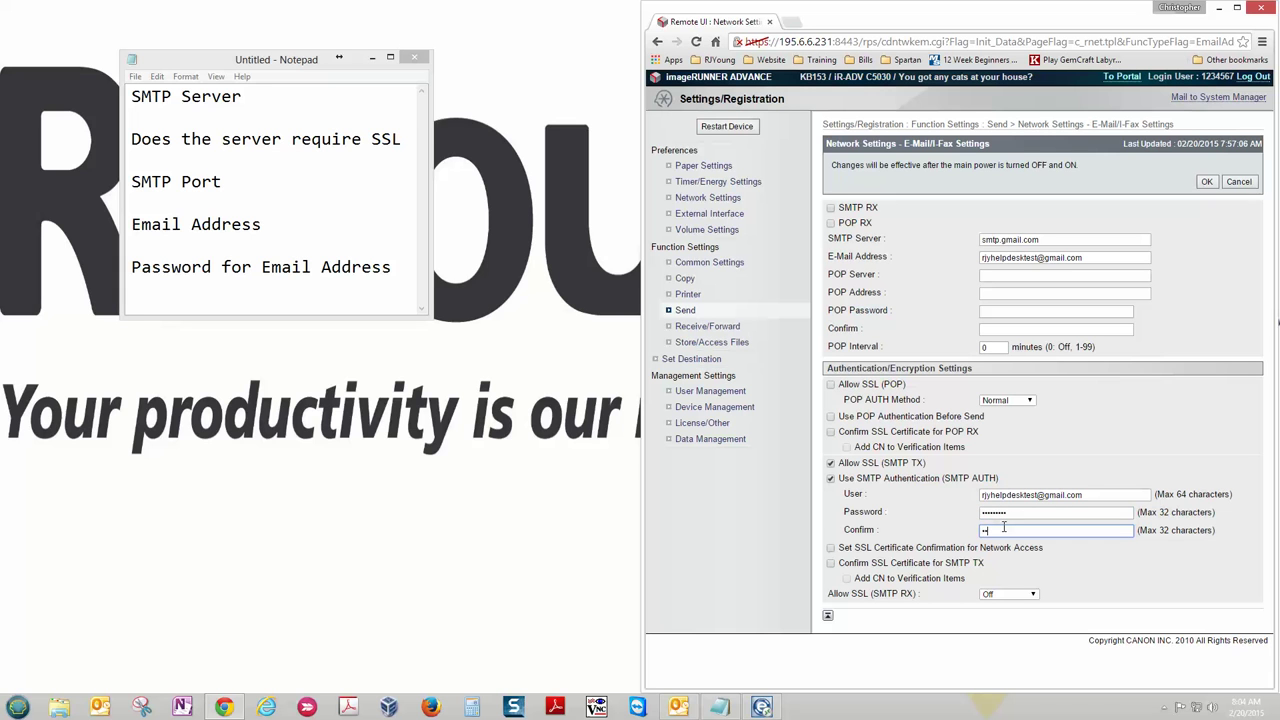
{"action": "type", "text": "••••••••"}
{"action": "left_click", "coordinate": [1077, 441]}
- Save the e-mail server settings with OK and return to the portal
{"action": "left_click", "coordinate": [1208, 184]}
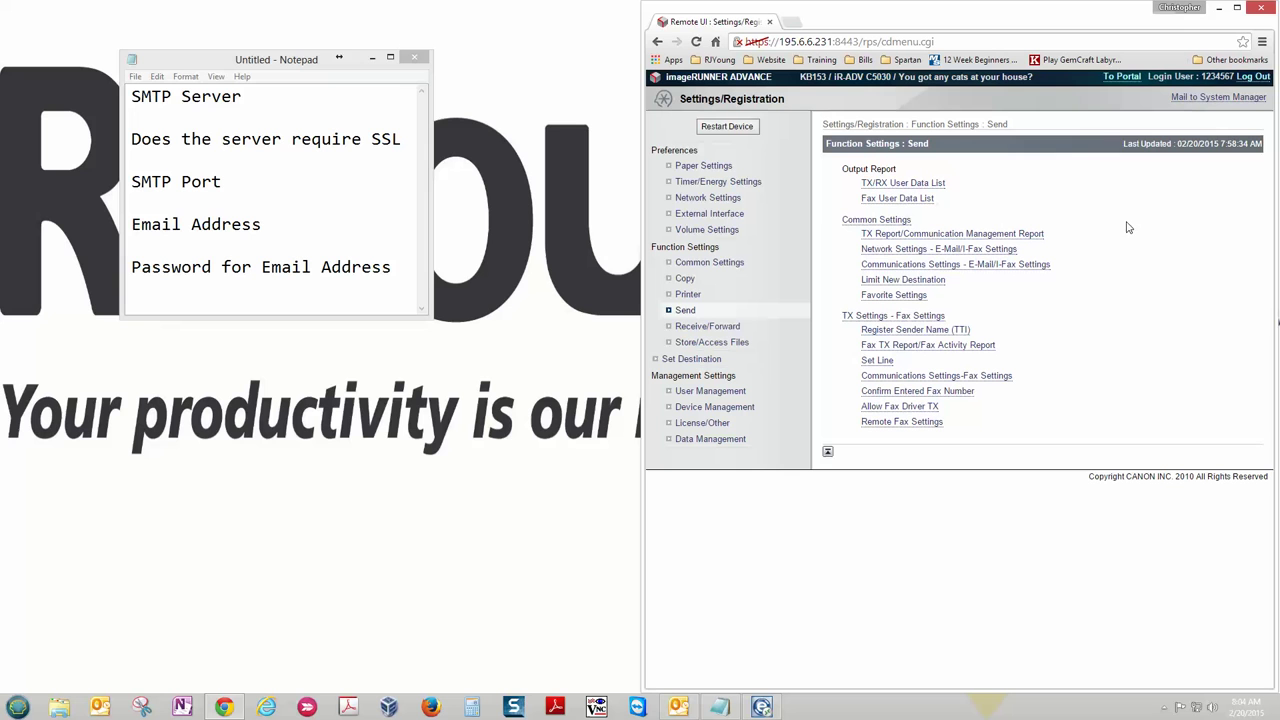
{"action": "left_click", "coordinate": [1124, 77]}
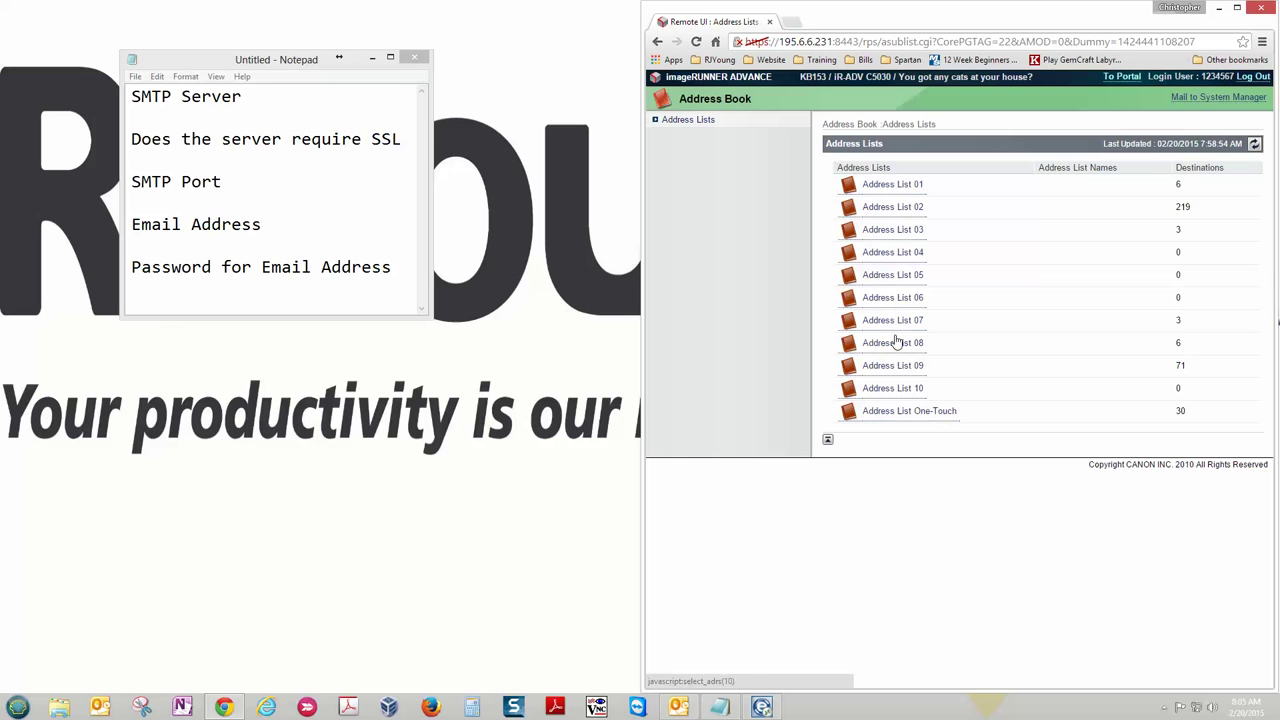
- Open Address List 04 and start a new destination of type E-Mail
{"action": "left_click", "coordinate": [903, 252]}
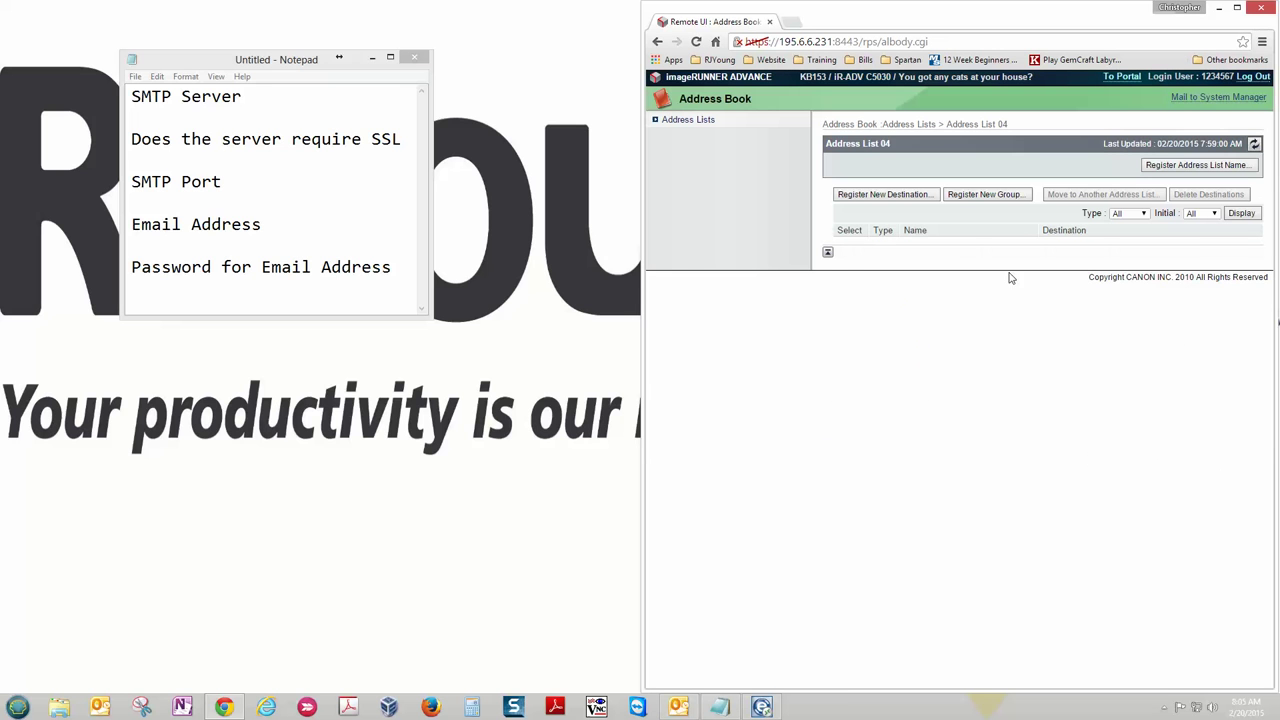
{"action": "left_click", "coordinate": [888, 198]}
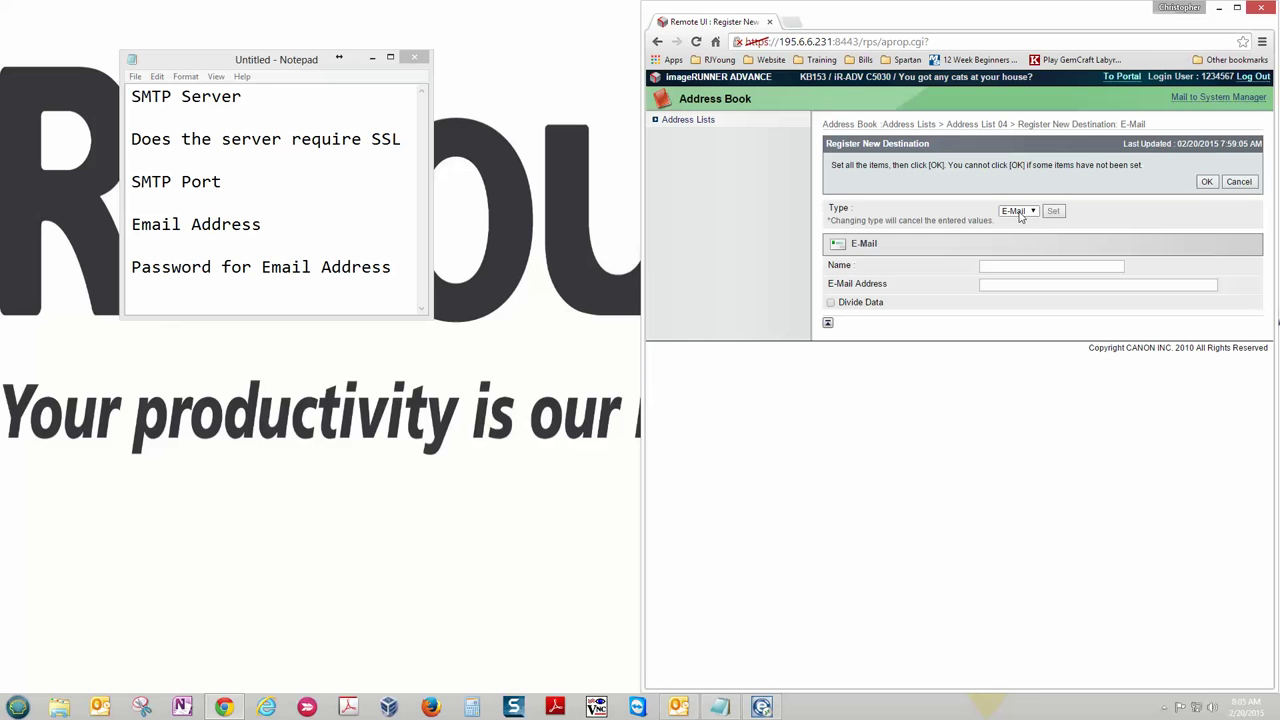
{"action": "left_click", "coordinate": [1031, 213]}
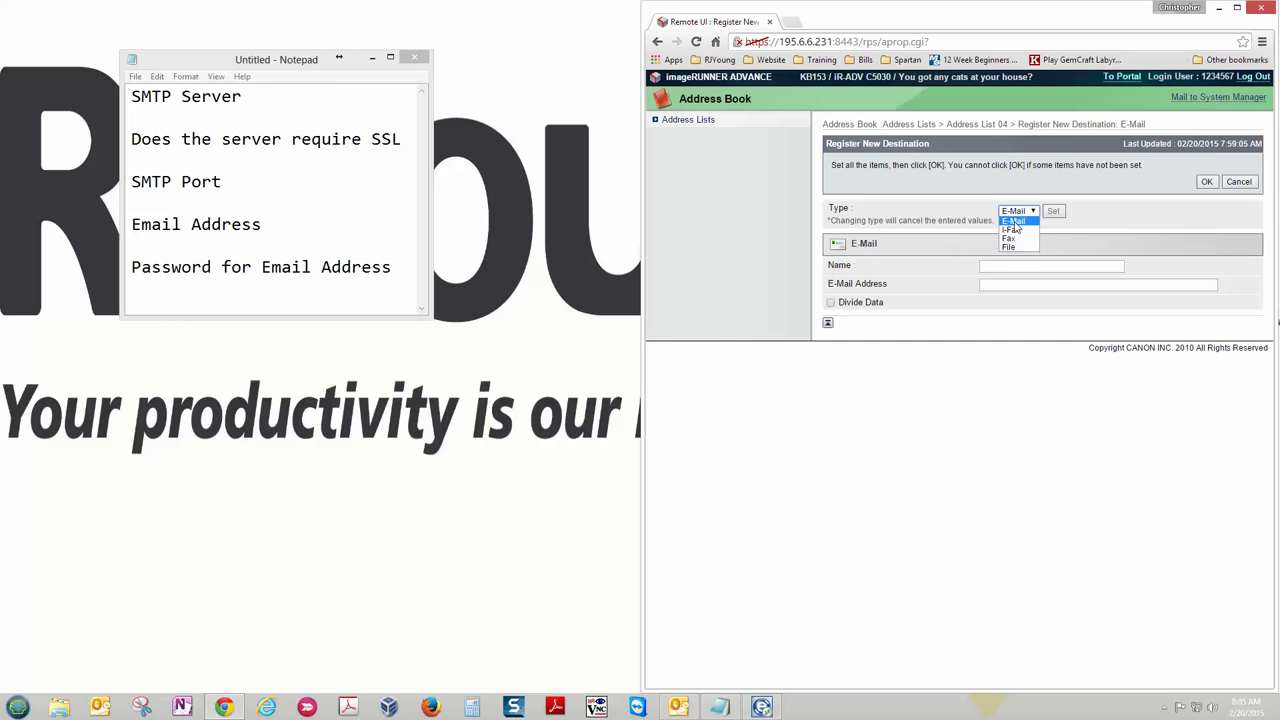
{"action": "left_click", "coordinate": [1012, 222]}
- Name the destination RJYTEst, paste the Gmail address as its e-mail, and save it
{"action": "left_click", "coordinate": [1009, 265]}
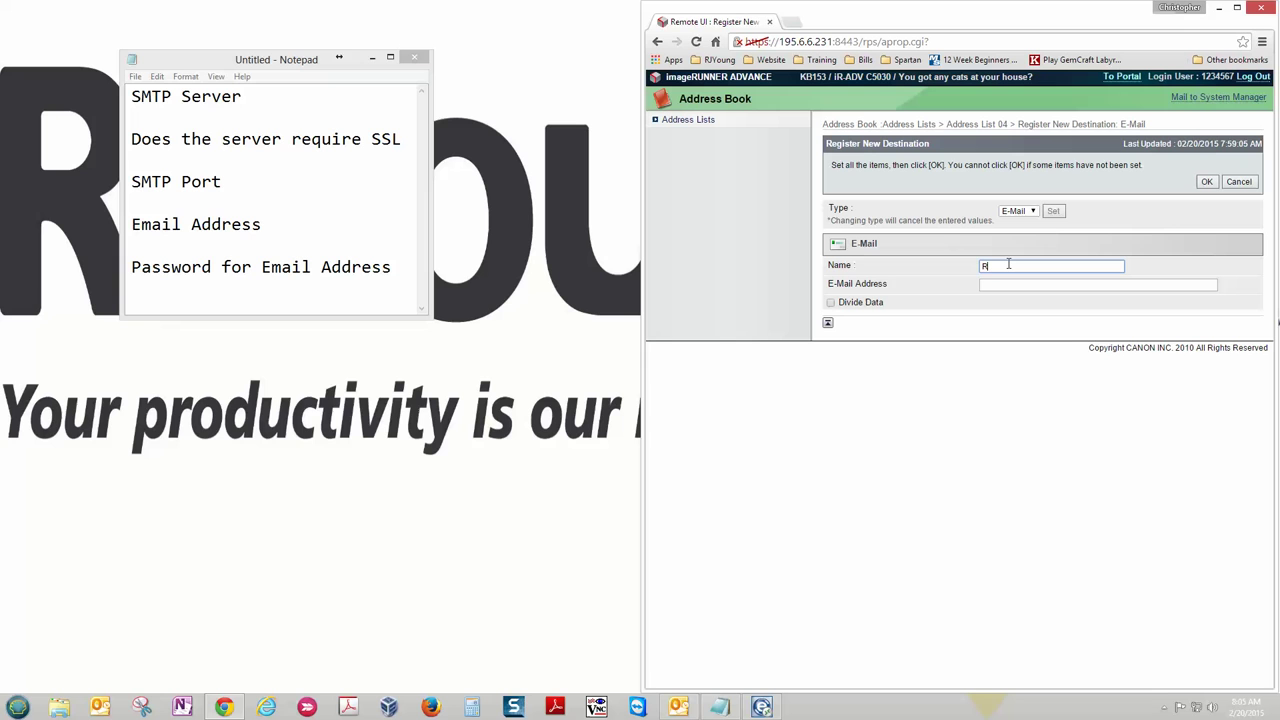
{"action": "type", "text": "RJYTEst"}
{"action": "left_click_drag", "start_coordinate": [1049, 267], "coordinate": [963, 266]}
{"action": "left_click", "coordinate": [1020, 266]}
{"action": "left_click", "coordinate": [1005, 285]}
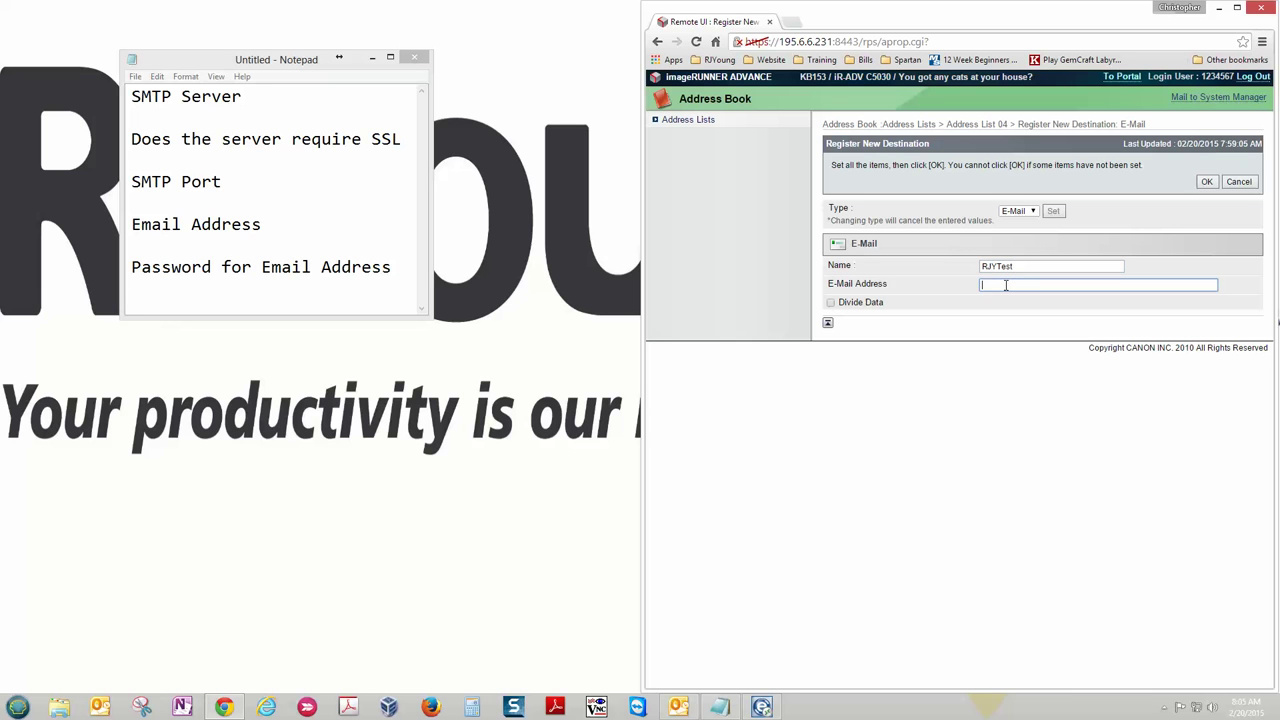
{"action": "key", "text": "ctrl+v"}
{"action": "left_click", "coordinate": [1207, 183]}
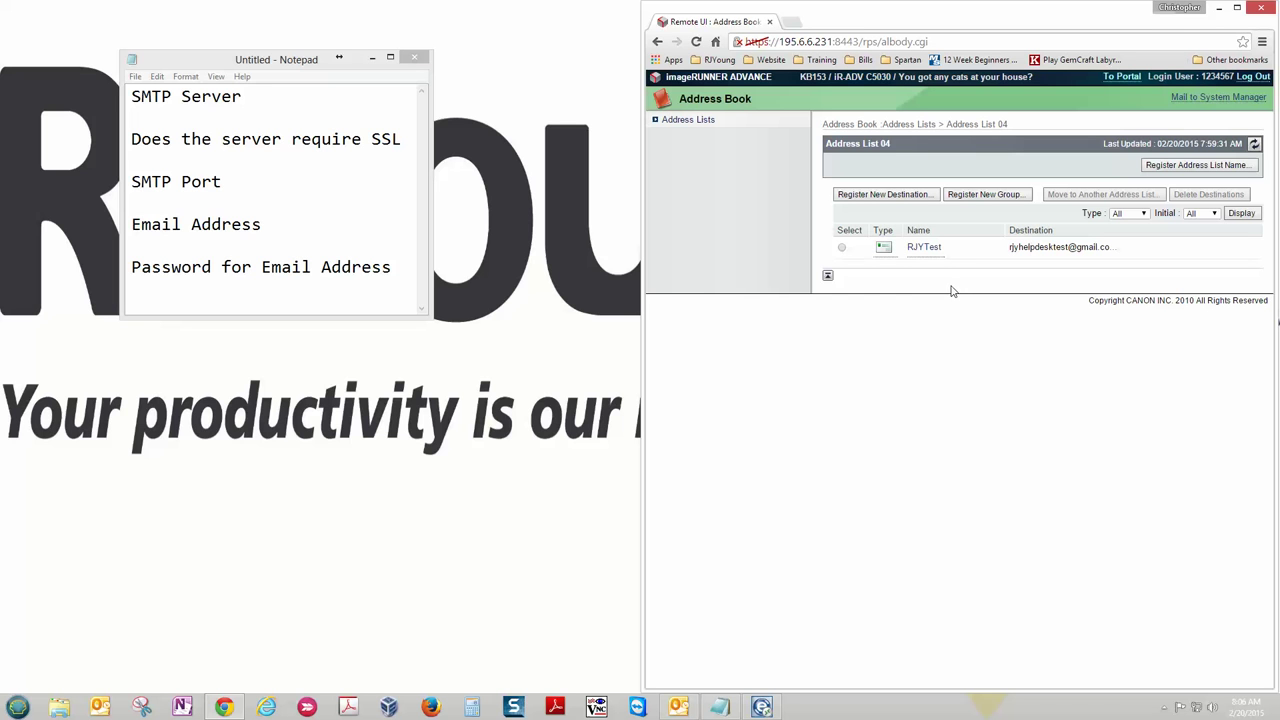
- Return from the address book to the Remote UI portal via To Portal
{"action": "left_click", "coordinate": [1121, 77]}
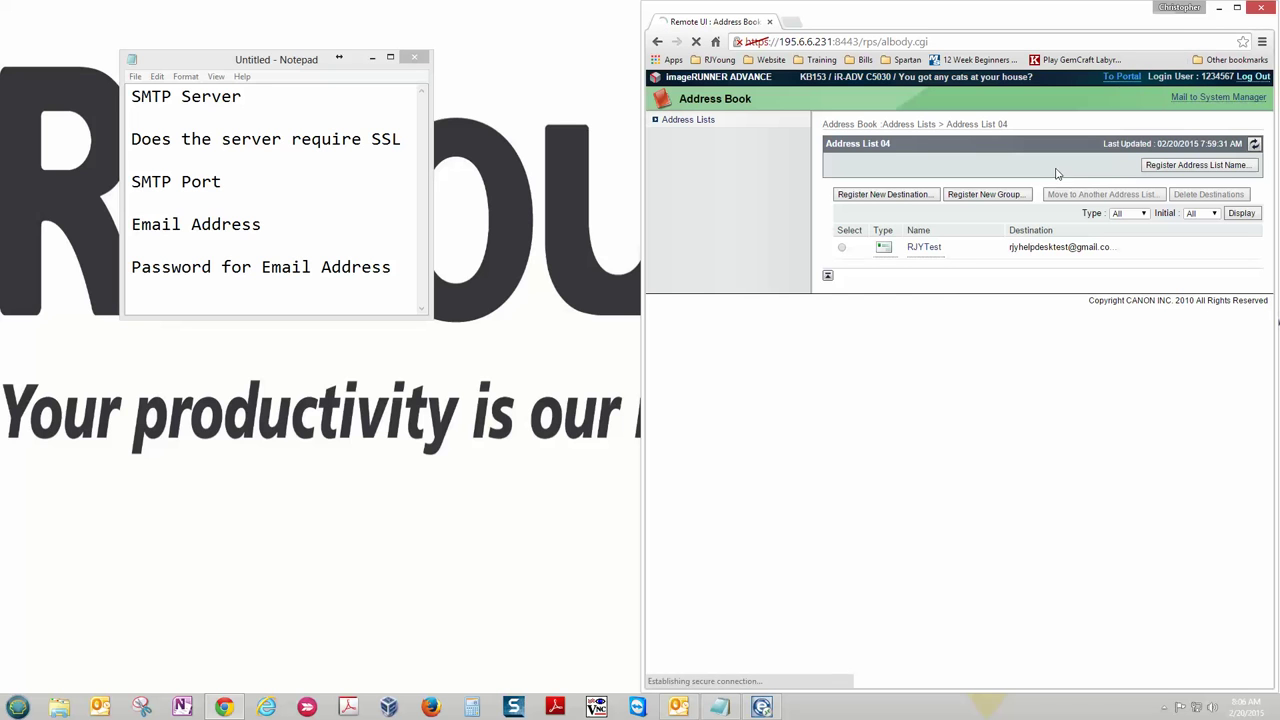